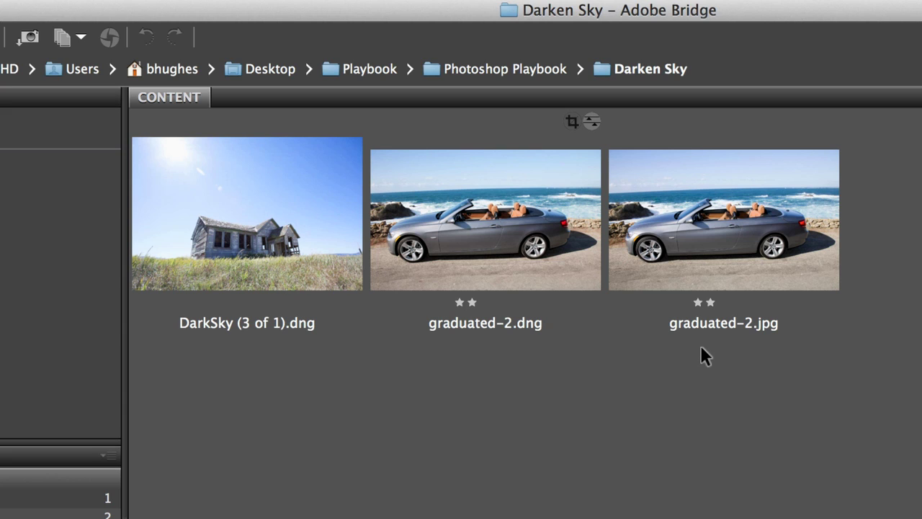
{"action": "left_click", "coordinate": [749, 257]}
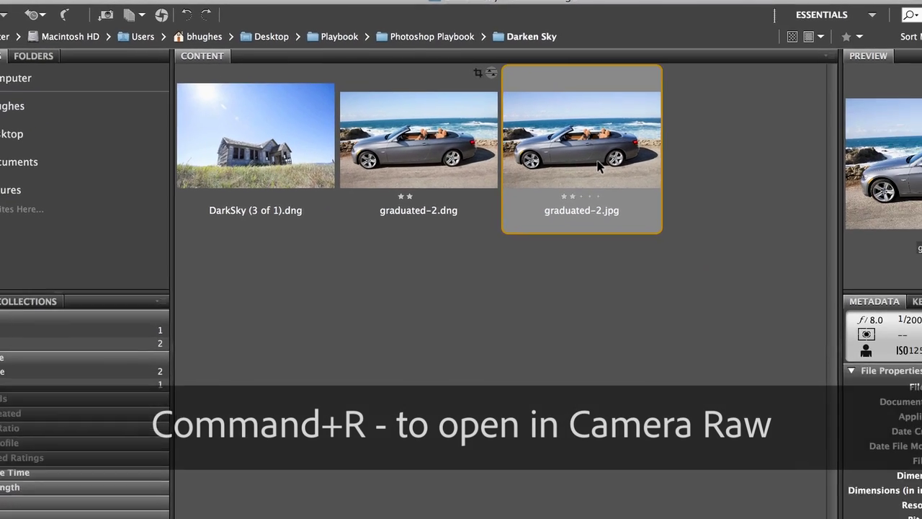
{"action": "key", "text": "super+r"}
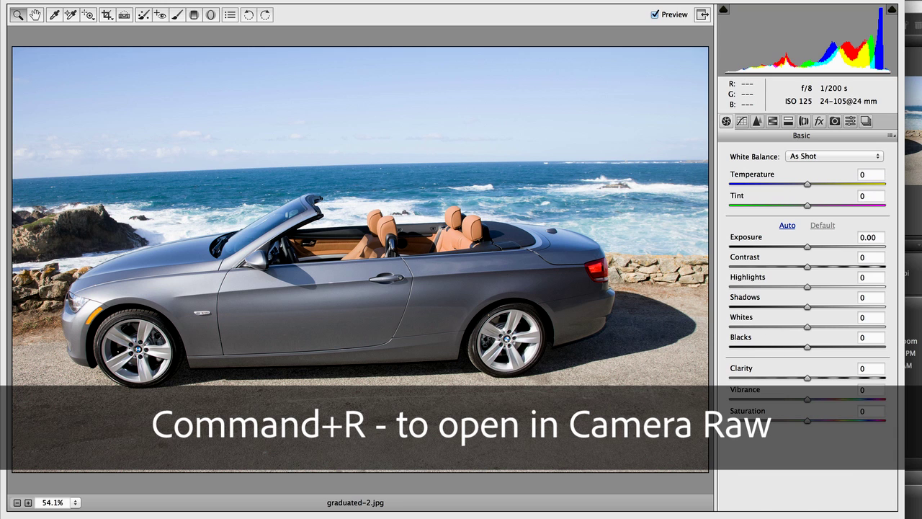
{"action": "key", "text": "Escape"}
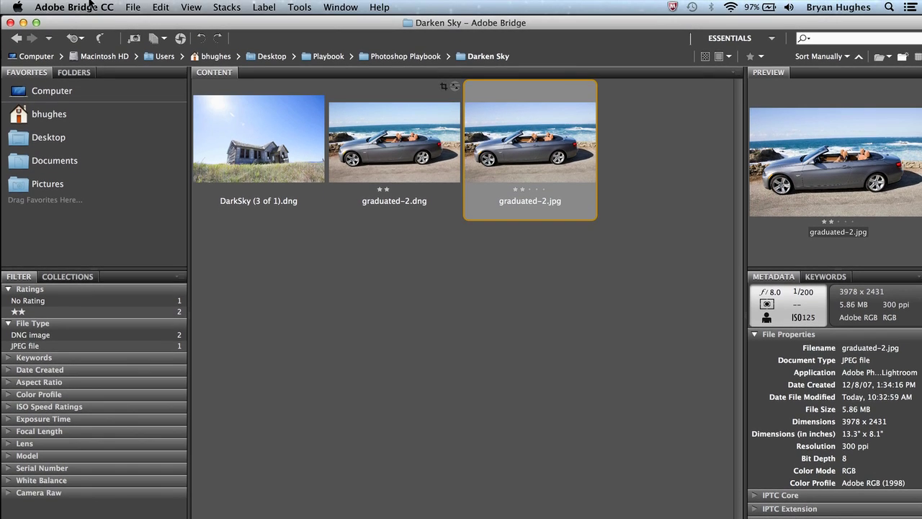
{"action": "left_click", "coordinate": [84, 6]}
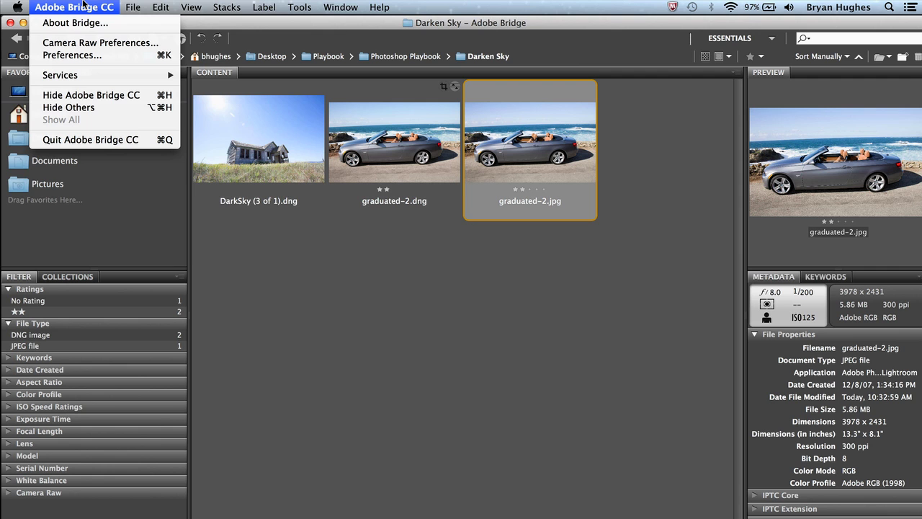
{"action": "left_click", "coordinate": [89, 44]}
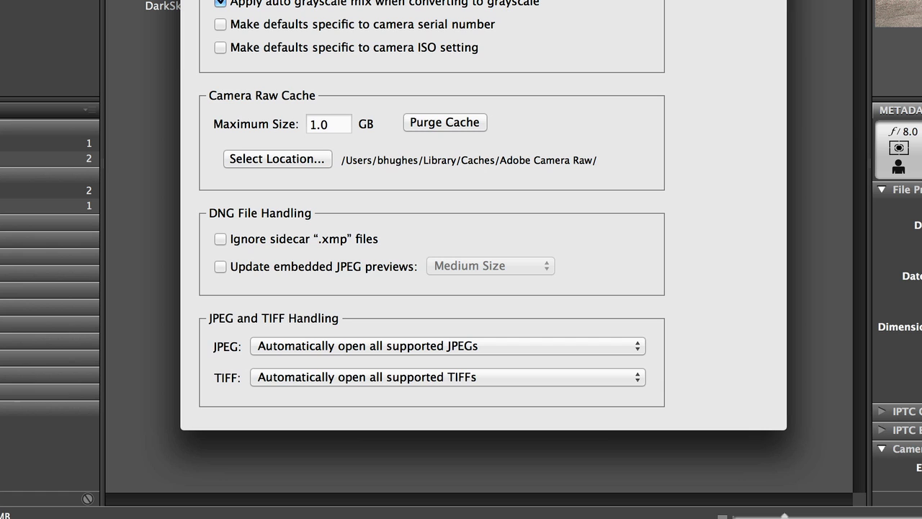
{"action": "left_click", "coordinate": [380, 345]}
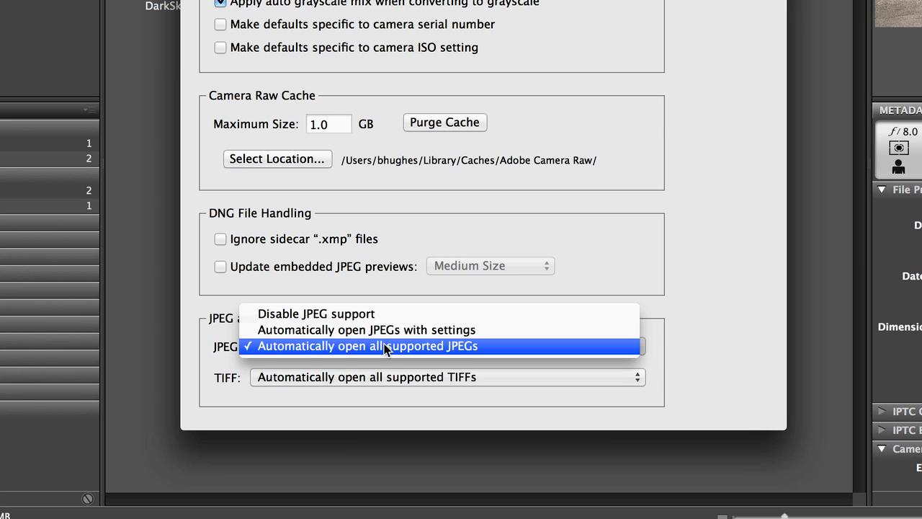
{"action": "left_click", "coordinate": [385, 346]}
{"action": "left_click", "coordinate": [401, 377]}
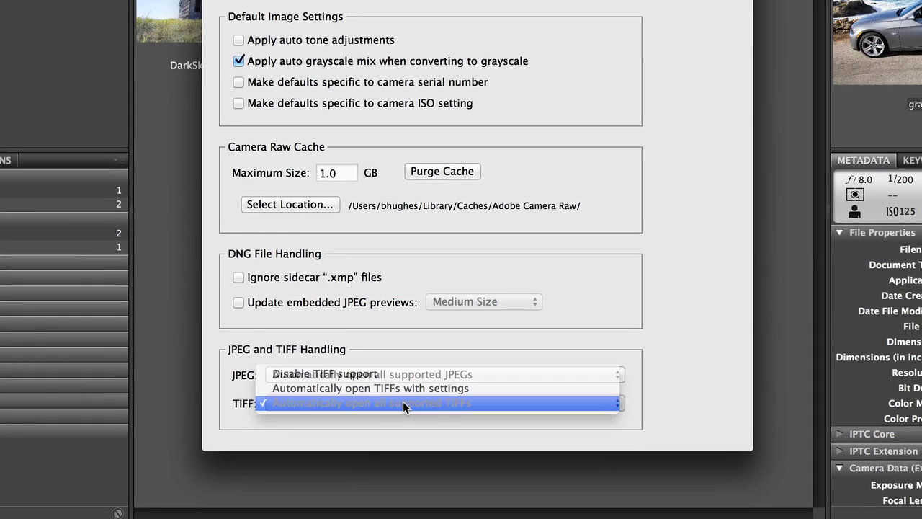
{"action": "left_click", "coordinate": [401, 376]}
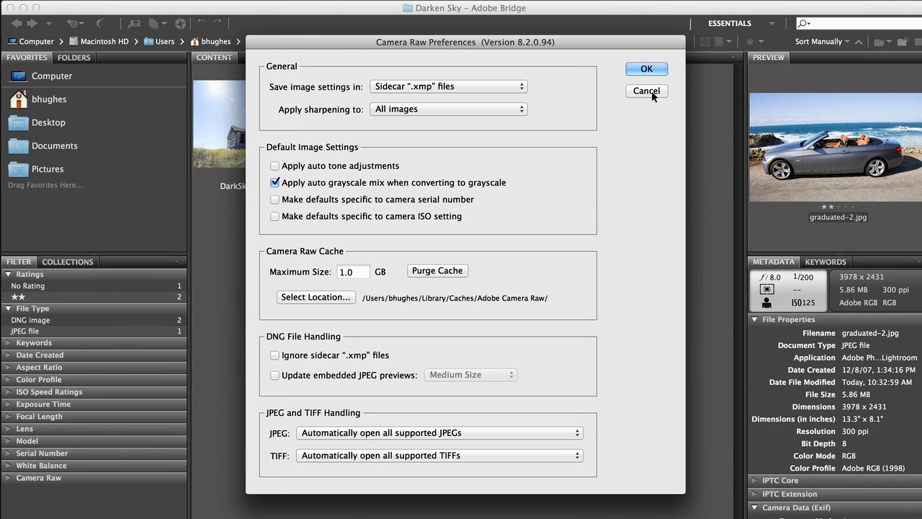
{"action": "left_click", "coordinate": [650, 92]}
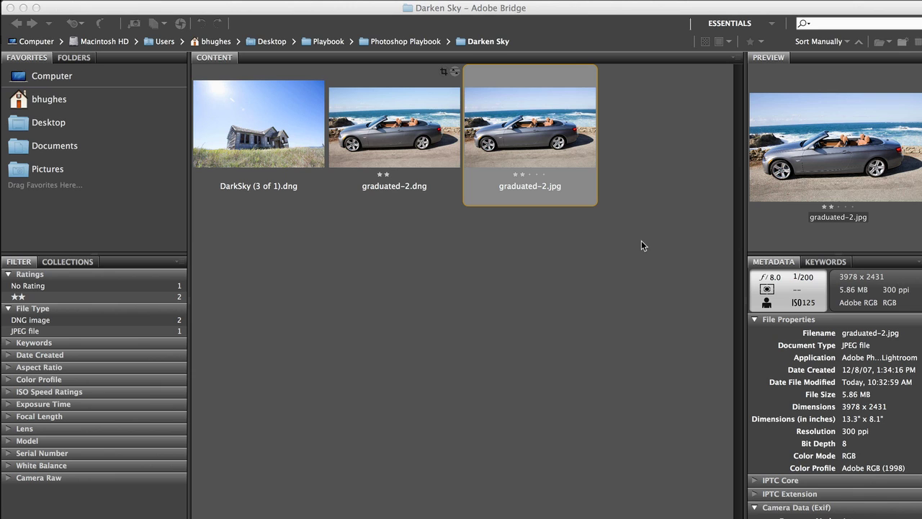
{"action": "key", "text": "super+Tab"}
{"action": "left_click", "coordinate": [59, 0]}
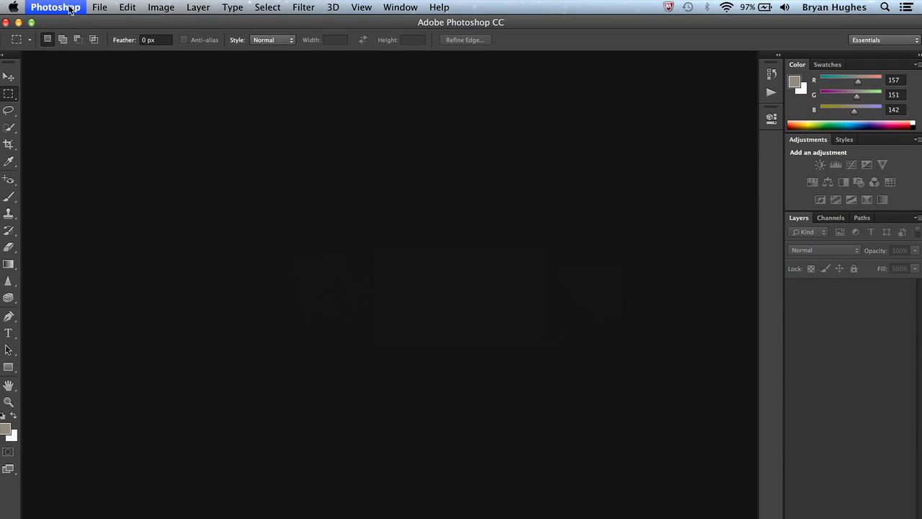
{"action": "mouse_move", "coordinate": [70, 48]}
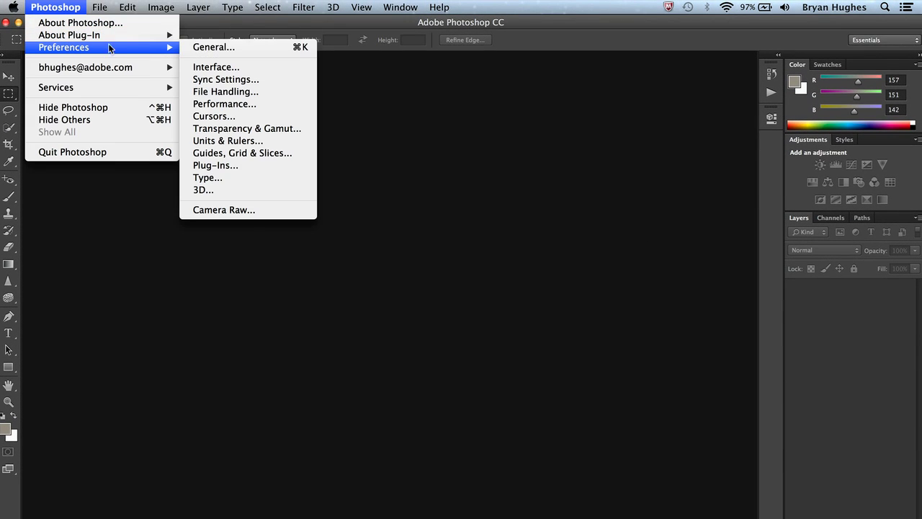
{"action": "left_click", "coordinate": [222, 91]}
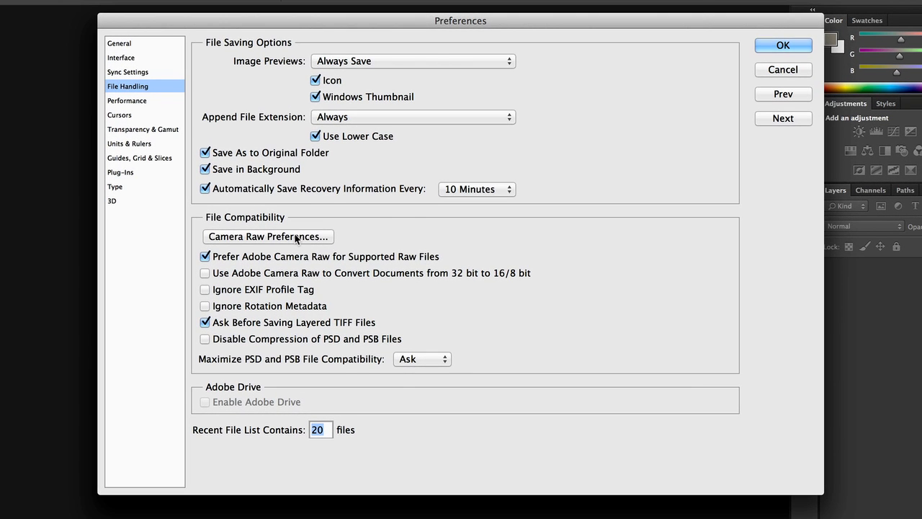
{"action": "left_click", "coordinate": [296, 239]}
{"action": "left_click", "coordinate": [383, 444]}
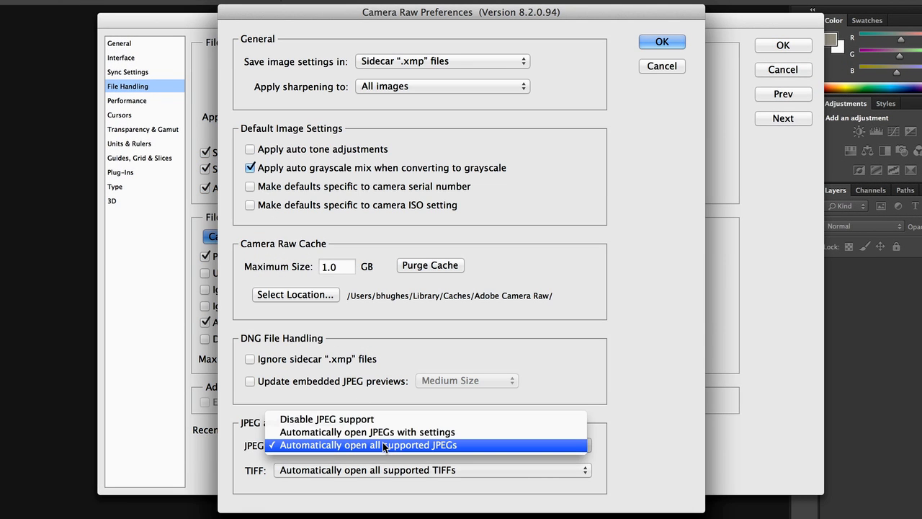
{"action": "left_click", "coordinate": [383, 444]}
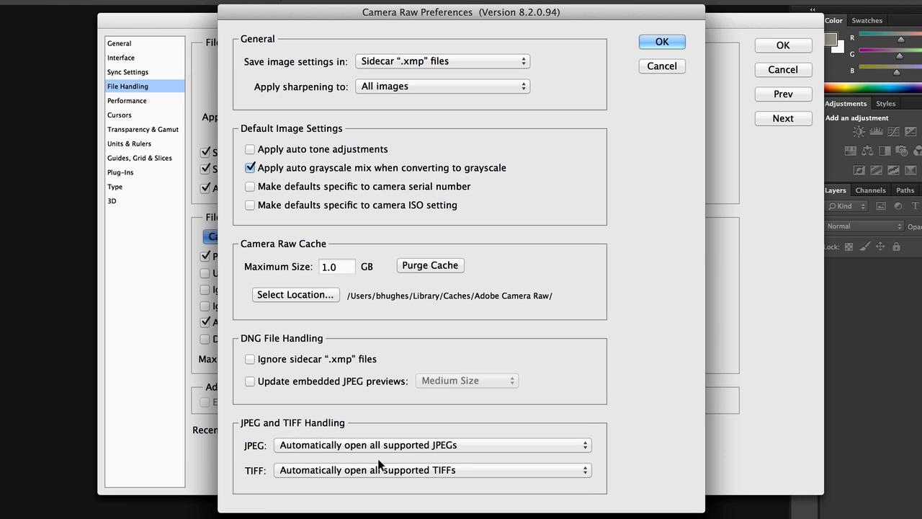
{"action": "left_click", "coordinate": [381, 469]}
{"action": "left_click", "coordinate": [380, 468]}
{"action": "left_click", "coordinate": [675, 68]}
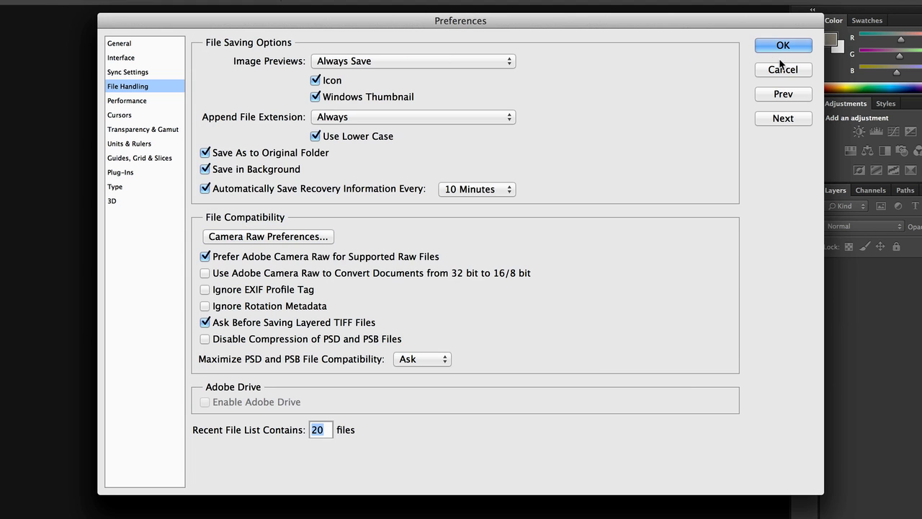
{"action": "left_click", "coordinate": [781, 71]}
Open graduated-2.jpg from Bridge in Camera Raw and choose the Graduated Filter tool.
{"action": "key", "text": "super+Tab"}
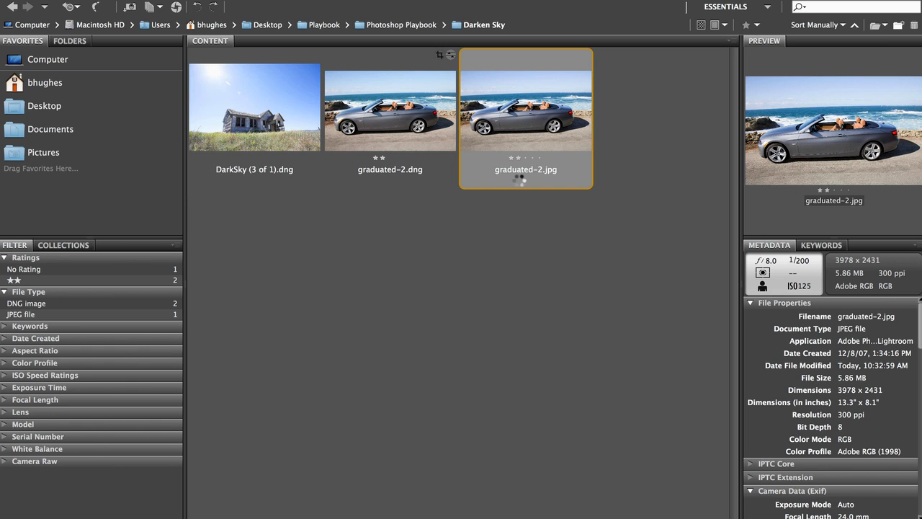
{"action": "double_click", "coordinate": [519, 177]}
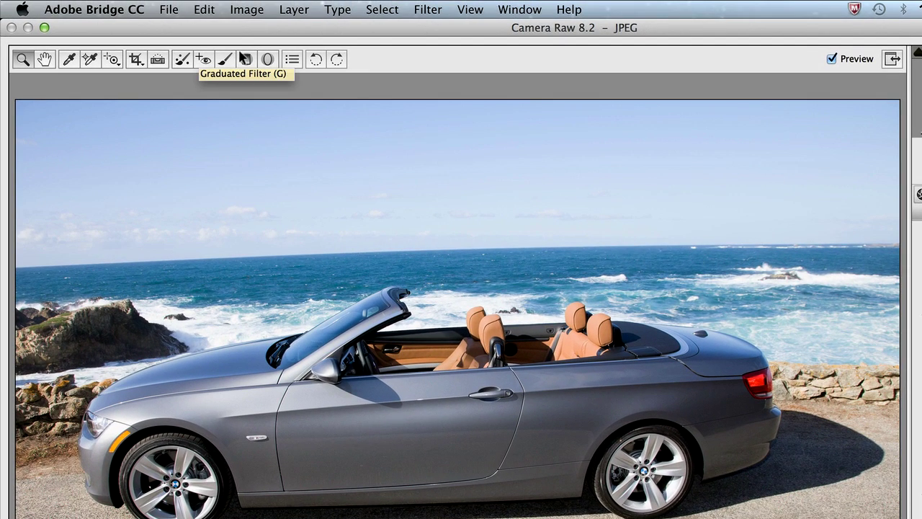
{"action": "left_click", "coordinate": [245, 57]}
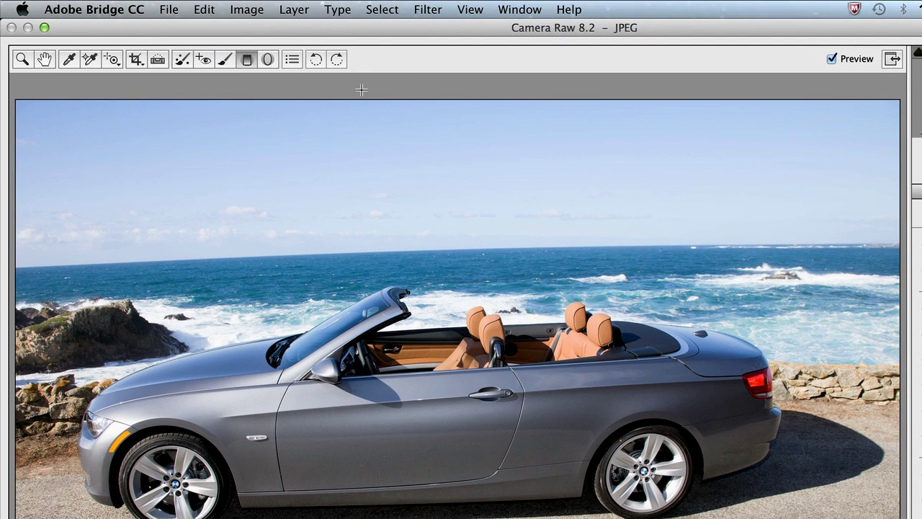
Drag a sky gradient from the photo top to the car: Exposure -2.05, Highlights -51, Clarity +53.
{"action": "left_click_drag", "start_coordinate": [361, 90], "coordinate": [362, 385]}
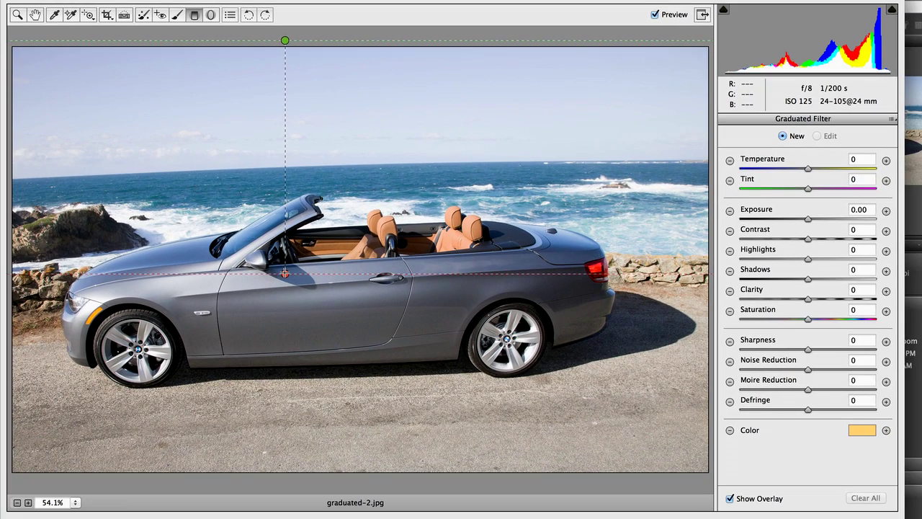
{"action": "left_click_drag", "start_coordinate": [285, 273], "coordinate": [285, 273]}
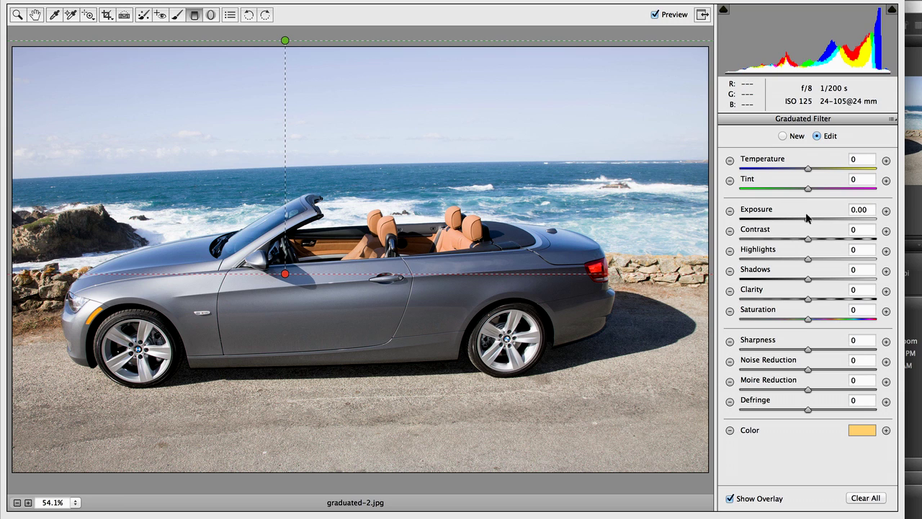
{"action": "left_click_drag", "start_coordinate": [806, 218], "coordinate": [770, 216]}
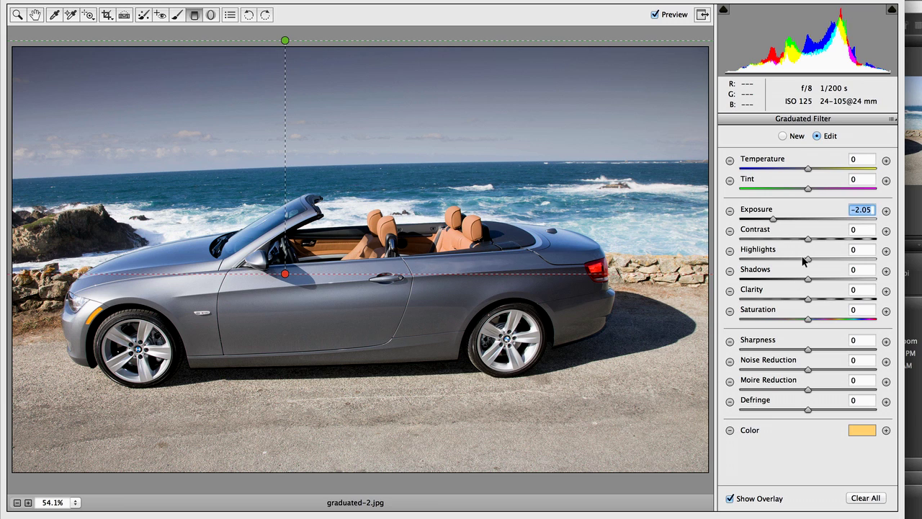
{"action": "left_click_drag", "start_coordinate": [805, 259], "coordinate": [770, 258]}
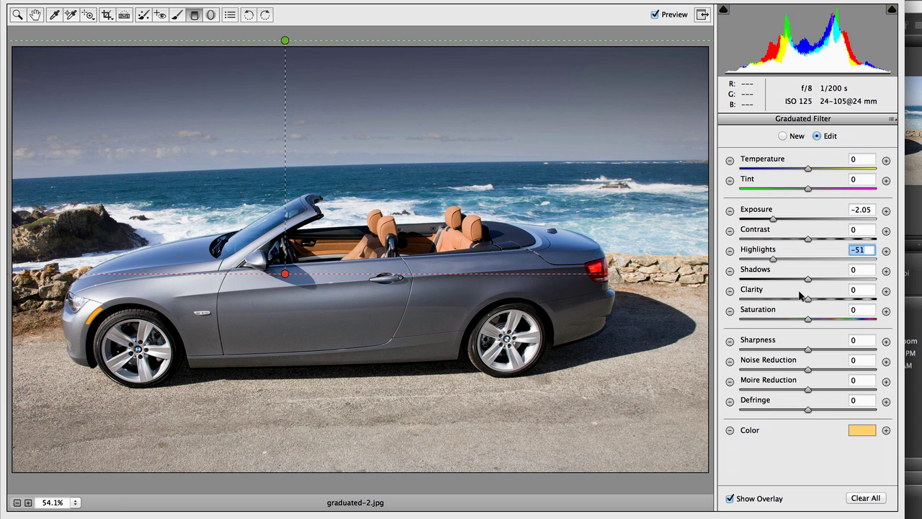
{"action": "left_click_drag", "start_coordinate": [805, 297], "coordinate": [837, 318]}
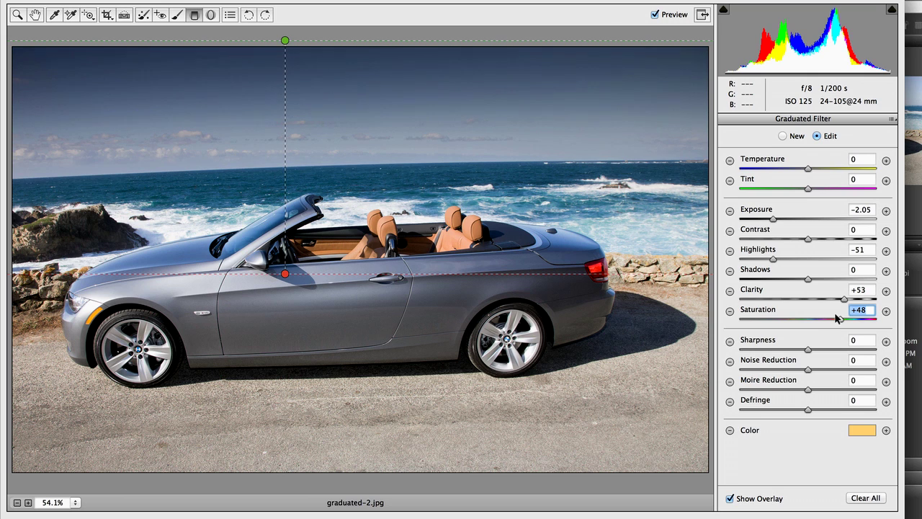
Tint the sky filter deep blue (Hue 221, Saturation 94), then drag a second gradient up from the bottom.
{"action": "left_click", "coordinate": [856, 429]}
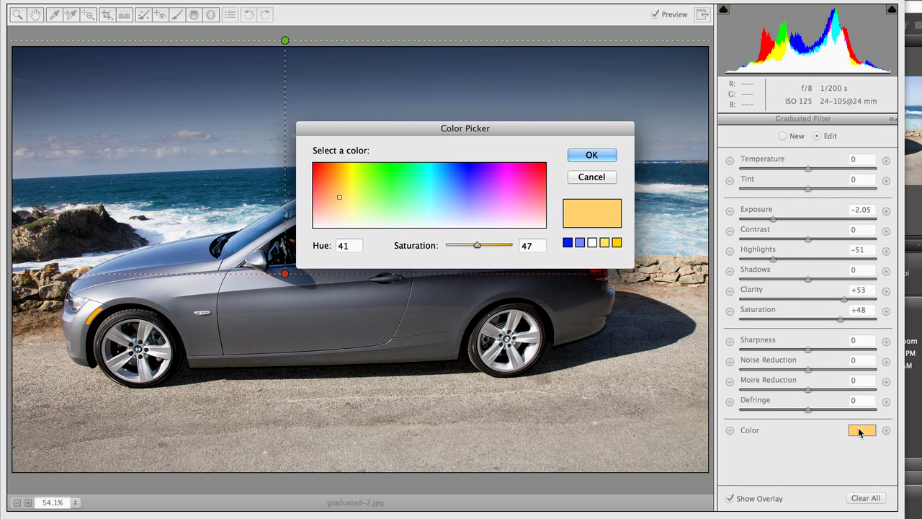
{"action": "left_click", "coordinate": [455, 166]}
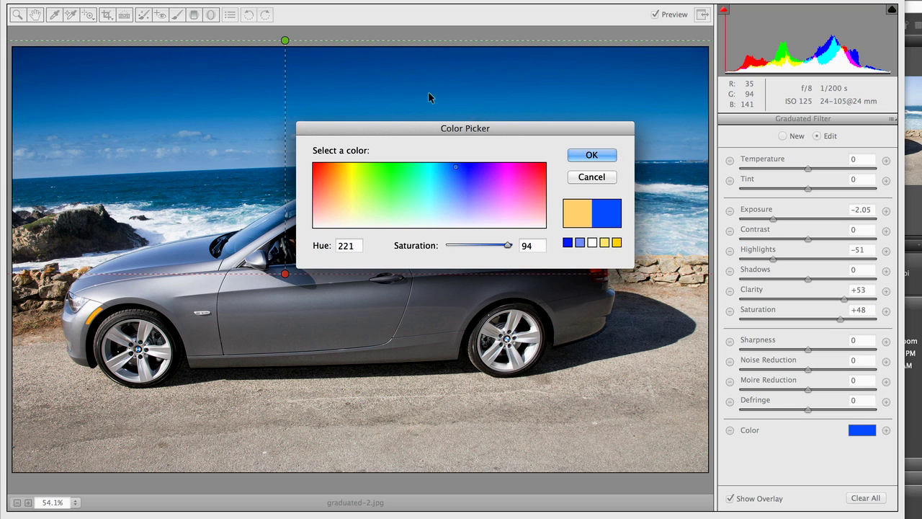
{"action": "left_click", "coordinate": [588, 154]}
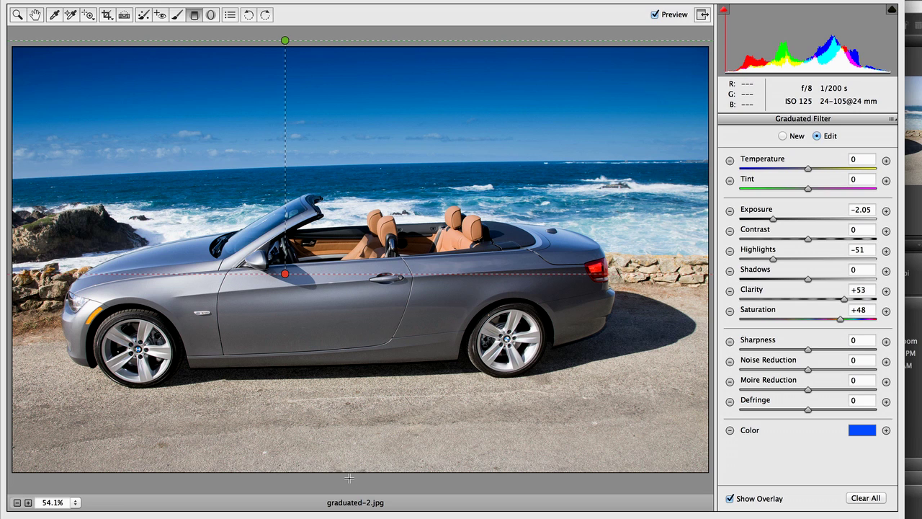
{"action": "left_click_drag", "start_coordinate": [349, 478], "coordinate": [359, 326]}
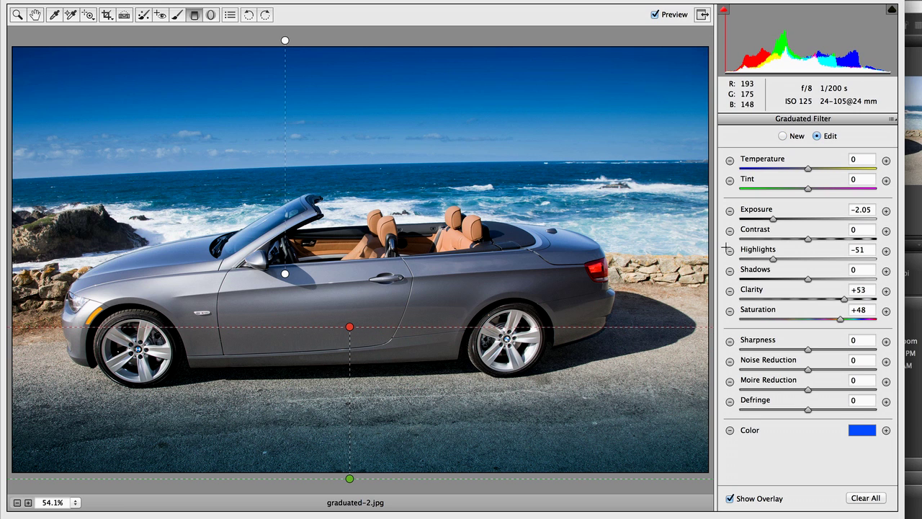
Set the road filter to Exposure -1.35, Shadows +7 and Saturation +20.
{"action": "left_click_drag", "start_coordinate": [769, 214], "coordinate": [780, 216]}
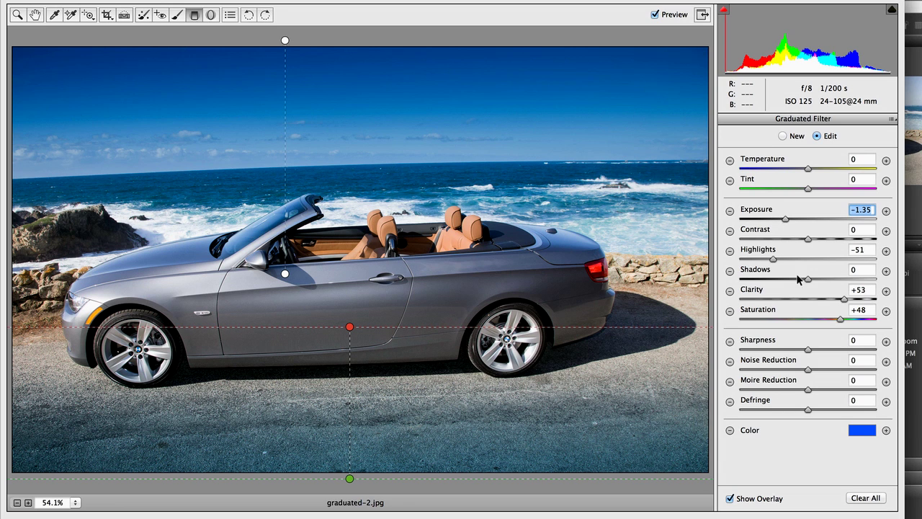
{"action": "left_click_drag", "start_coordinate": [805, 278], "coordinate": [809, 278]}
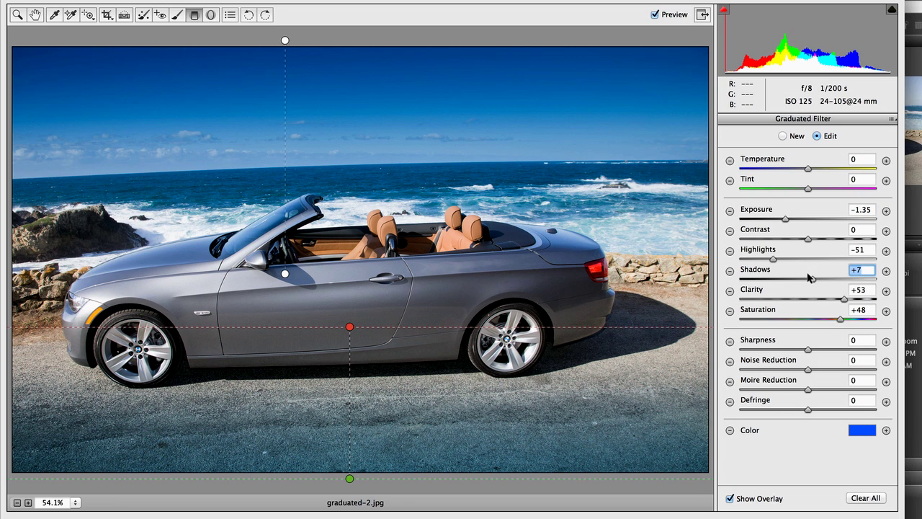
{"action": "left_click_drag", "start_coordinate": [837, 317], "coordinate": [820, 318]}
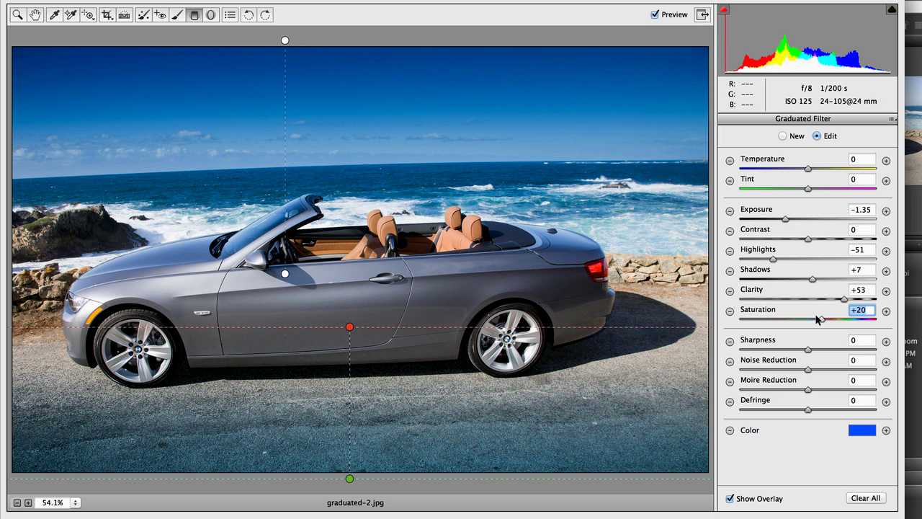
Give the road filter a warm peach tint (Hue 26, Saturation 20).
{"action": "left_click", "coordinate": [858, 427]}
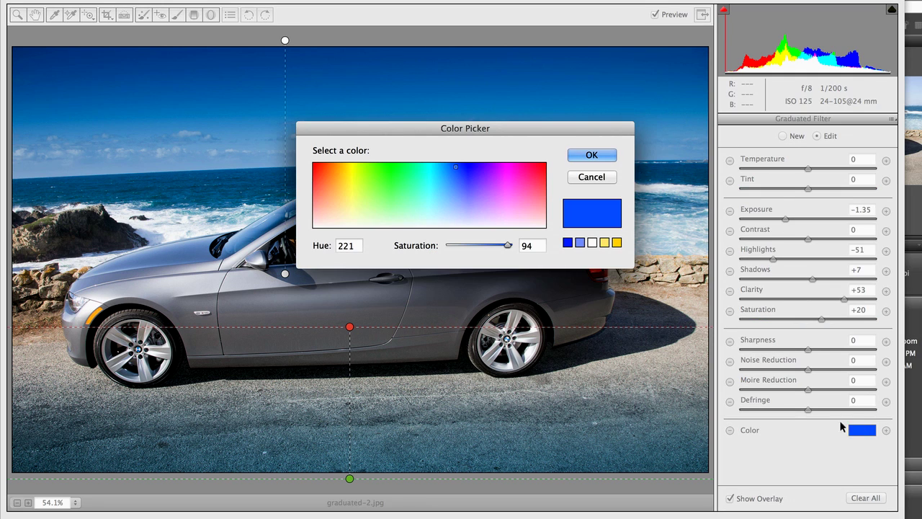
{"action": "left_click", "coordinate": [329, 214]}
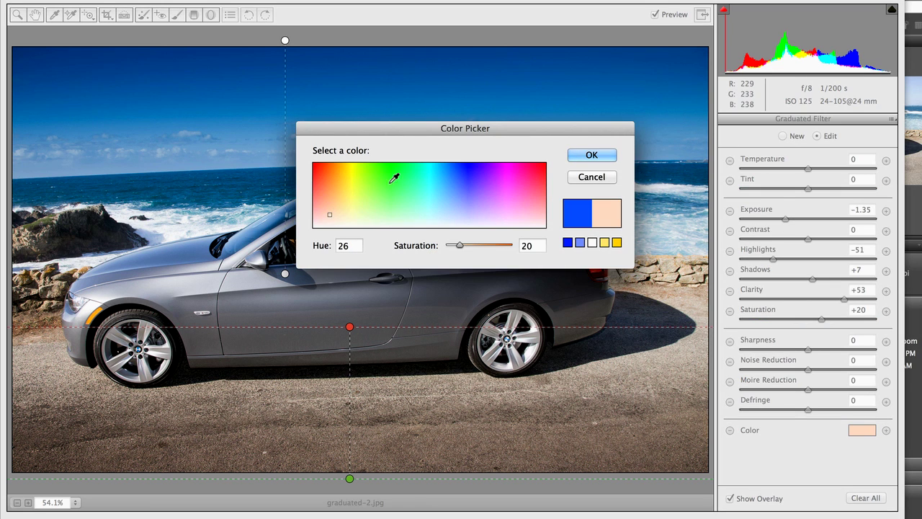
{"action": "left_click", "coordinate": [588, 152]}
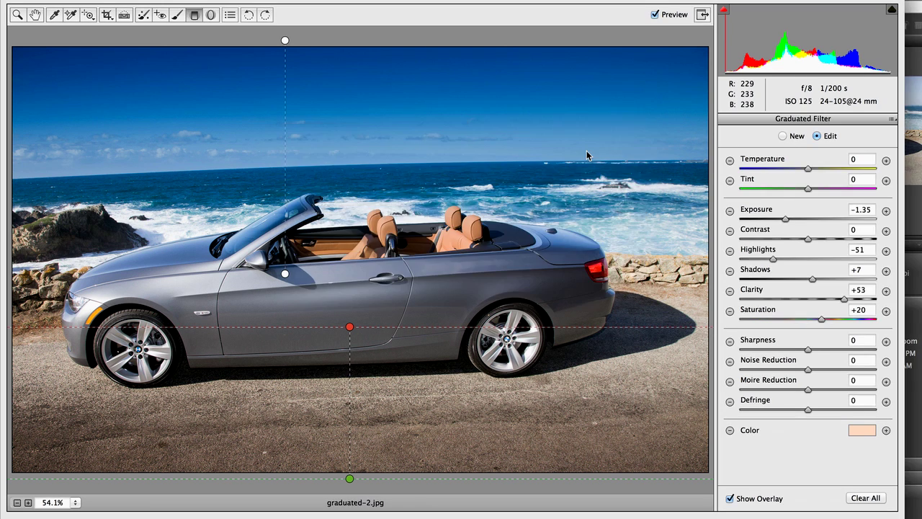
Toggle Preview to compare before and after, then apply the edits and return to Bridge.
{"action": "left_click", "coordinate": [653, 14]}
{"action": "left_click", "coordinate": [653, 13]}
{"action": "left_click", "coordinate": [652, 13]}
{"action": "left_click", "coordinate": [653, 13]}
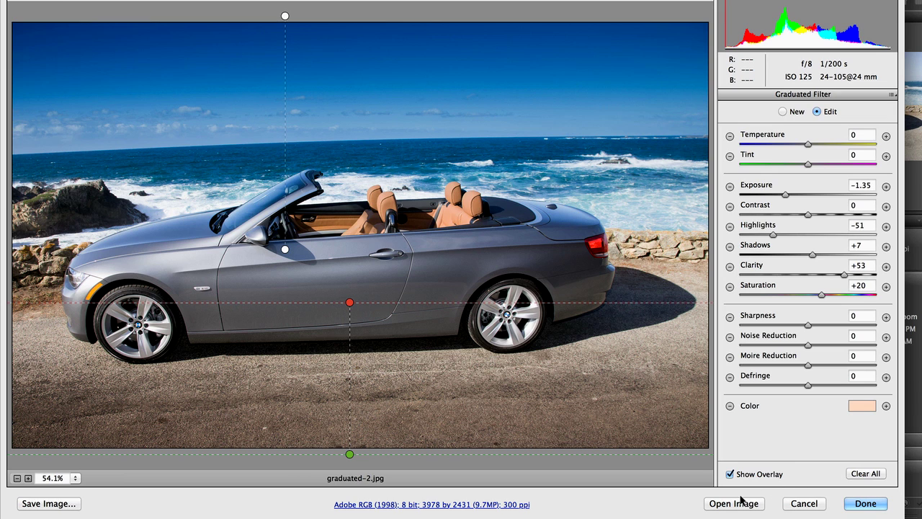
{"action": "left_click", "coordinate": [861, 501]}
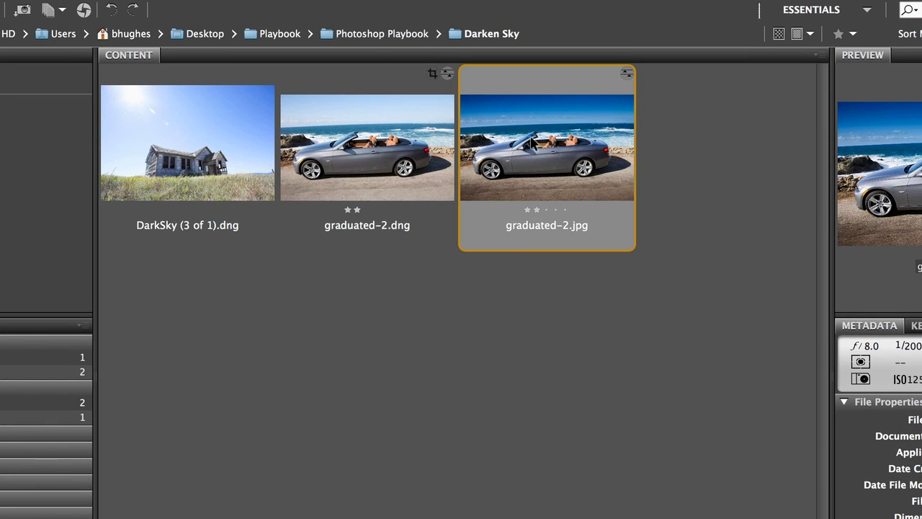
{"action": "left_click", "coordinate": [520, 283]}
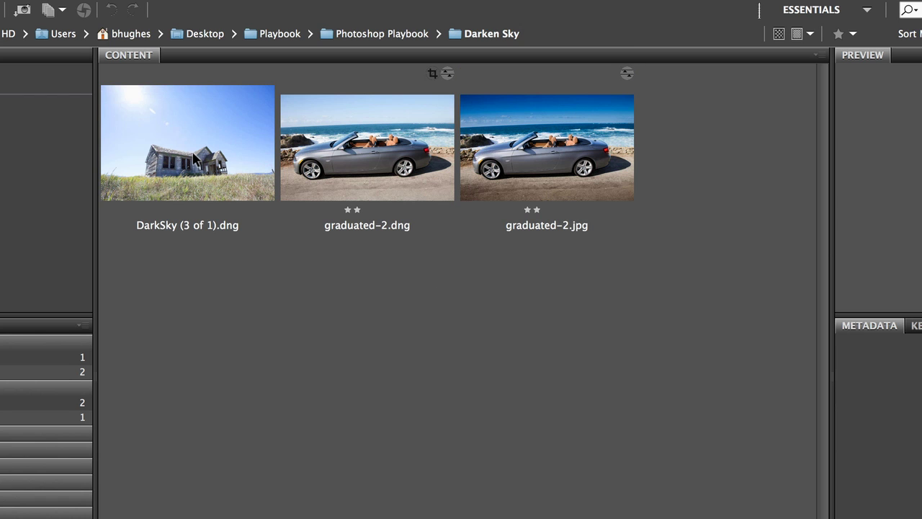
Open DarkSky (3 of 1).dng in Camera Raw, then draw a trial sky gradient and delete it.
{"action": "double_click", "coordinate": [193, 157]}
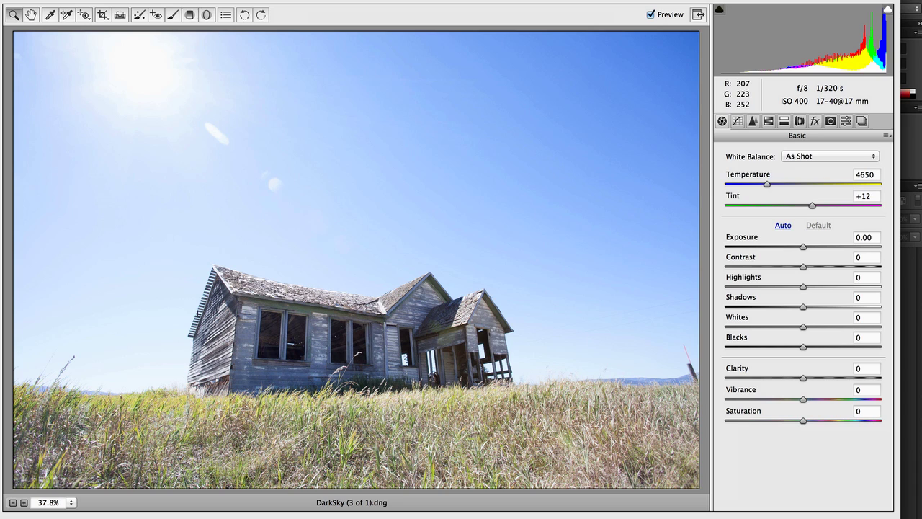
{"action": "left_click", "coordinate": [188, 14]}
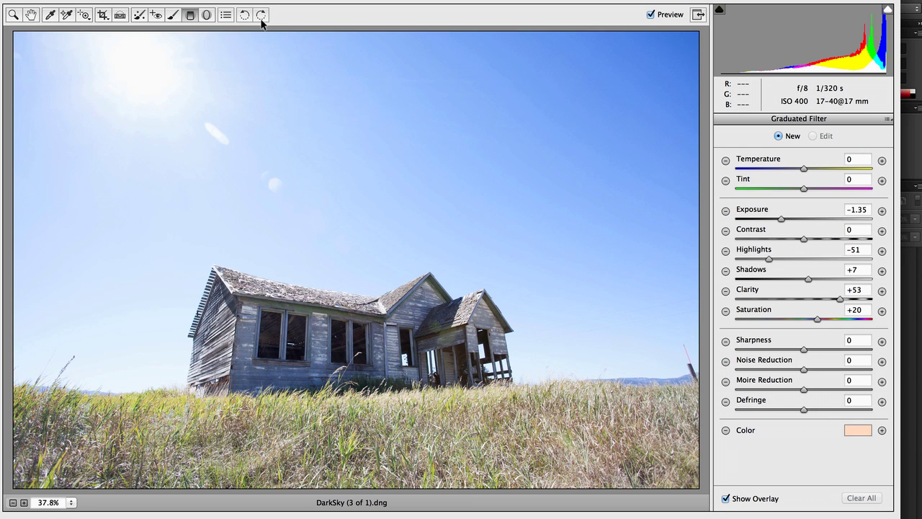
{"action": "left_click_drag", "start_coordinate": [258, 87], "coordinate": [266, 168]}
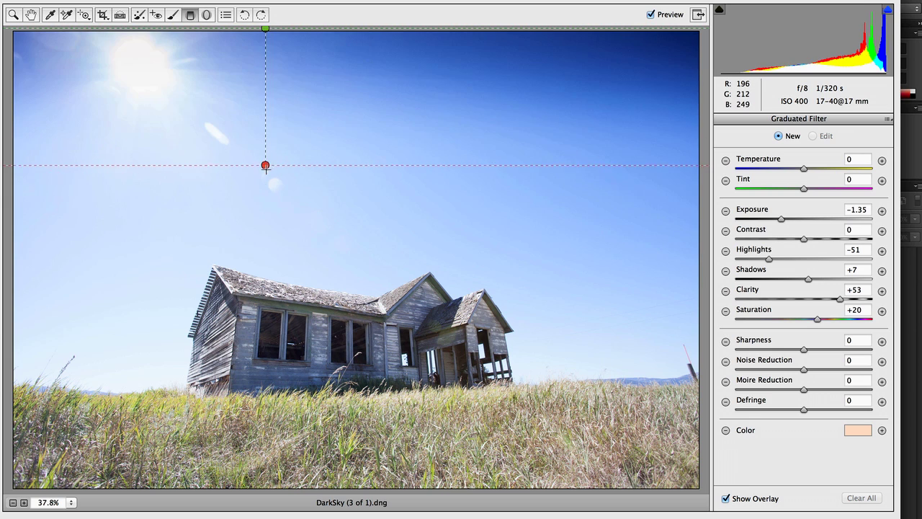
{"action": "left_click_drag", "start_coordinate": [266, 250], "coordinate": [266, 348]}
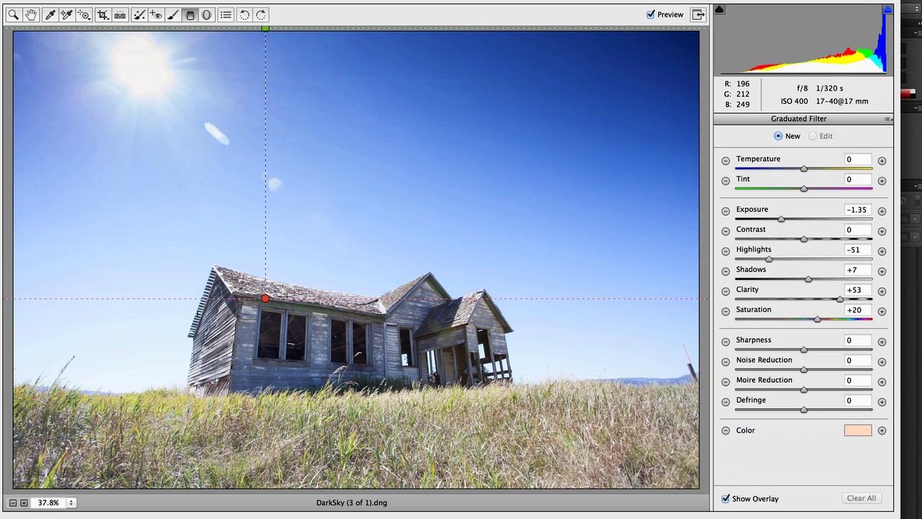
{"action": "left_click_drag", "start_coordinate": [286, 296], "coordinate": [285, 307]}
{"action": "left_click_drag", "start_coordinate": [285, 363], "coordinate": [288, 358]}
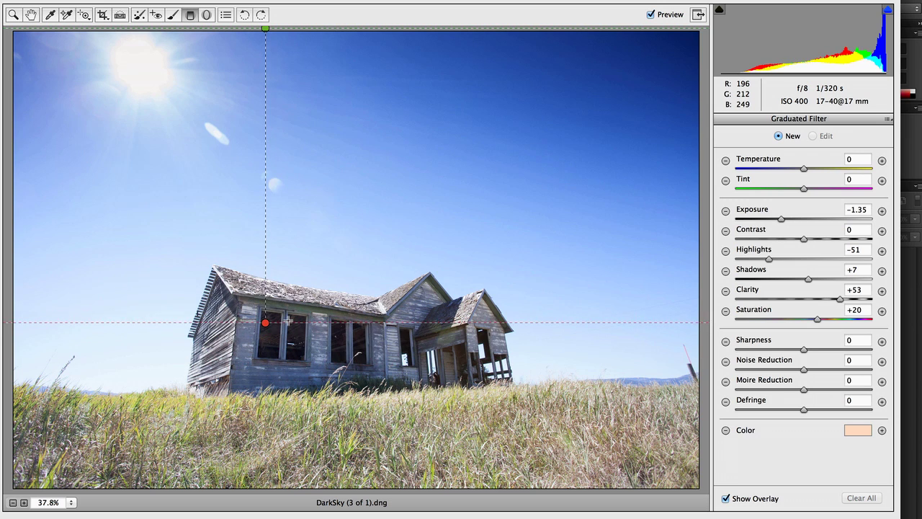
{"action": "key", "text": "Delete"}
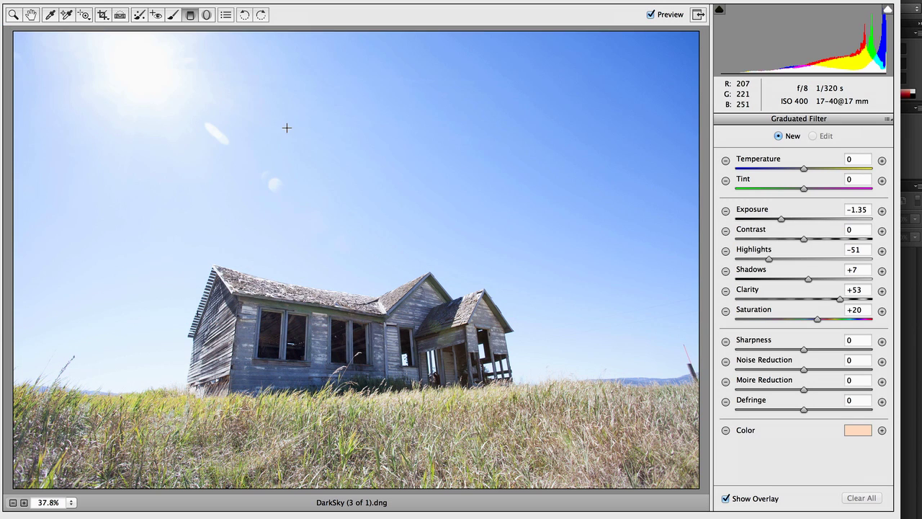
Draw a radial filter centred on the house, darkening the sky (Exposure -1.65, Clarity +80, Saturation +42).
{"action": "left_click", "coordinate": [207, 16]}
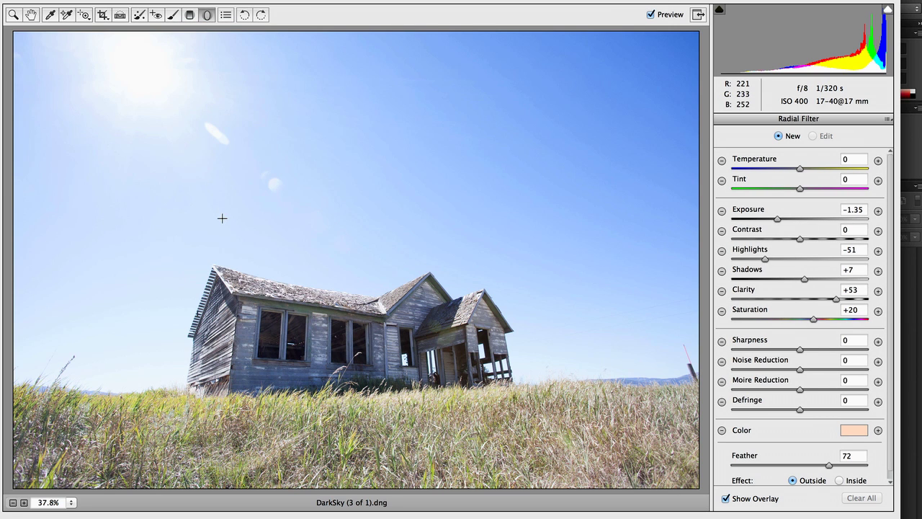
{"action": "left_click_drag", "start_coordinate": [245, 282], "coordinate": [341, 324]}
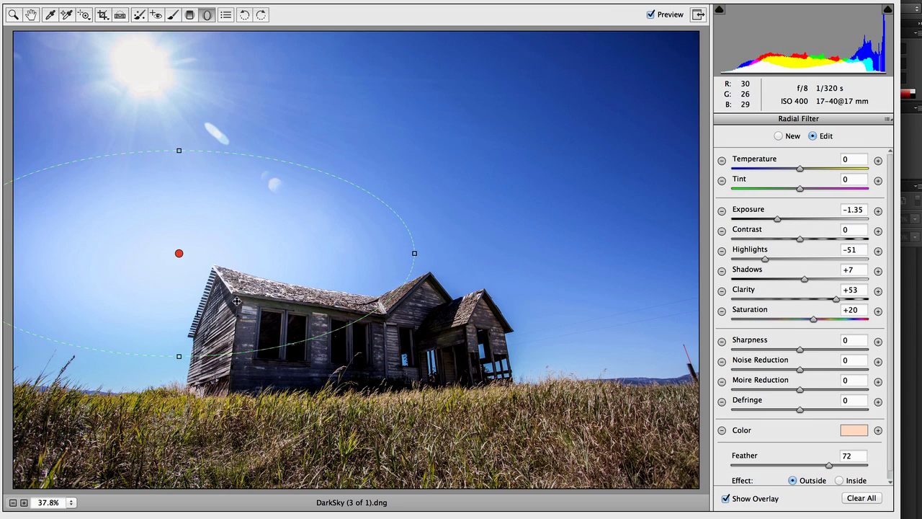
{"action": "left_click_drag", "start_coordinate": [179, 254], "coordinate": [330, 323]}
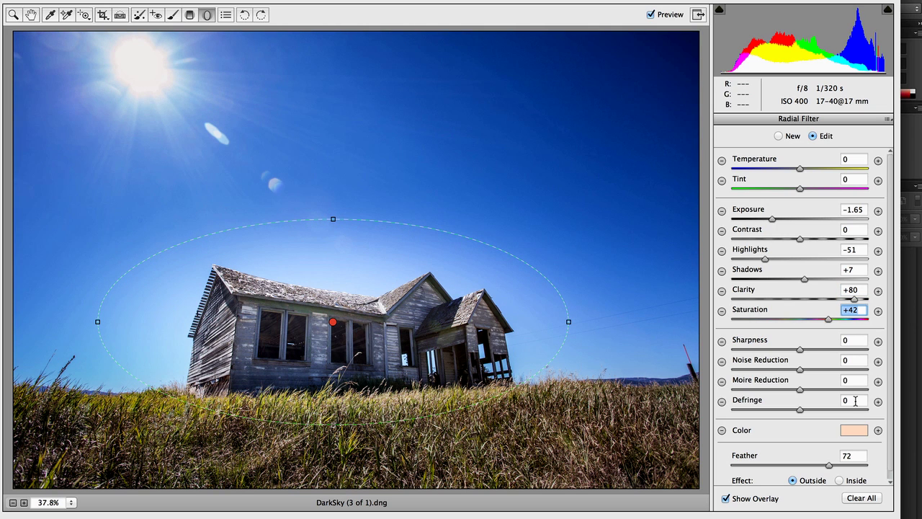
Change the radial filter's tint to a very pale, almost white blue.
{"action": "left_click", "coordinate": [854, 430]}
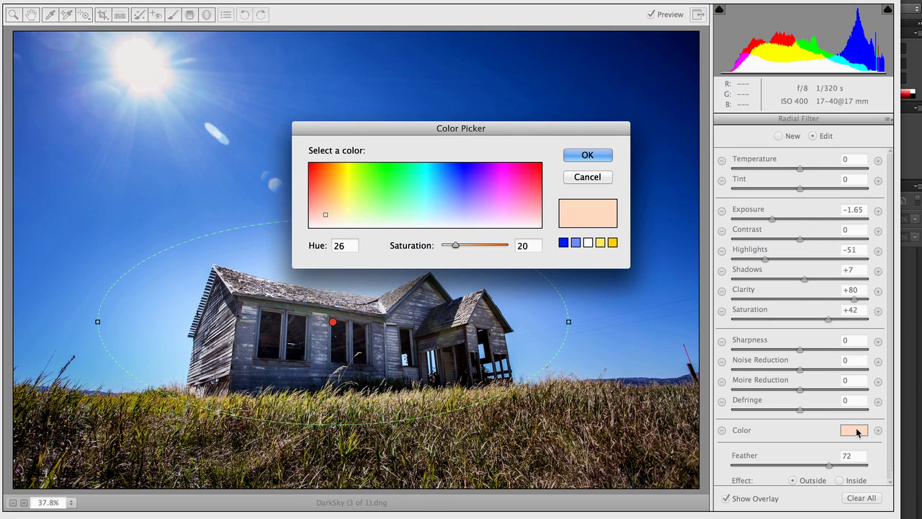
{"action": "left_click", "coordinate": [461, 181]}
{"action": "left_click", "coordinate": [448, 199]}
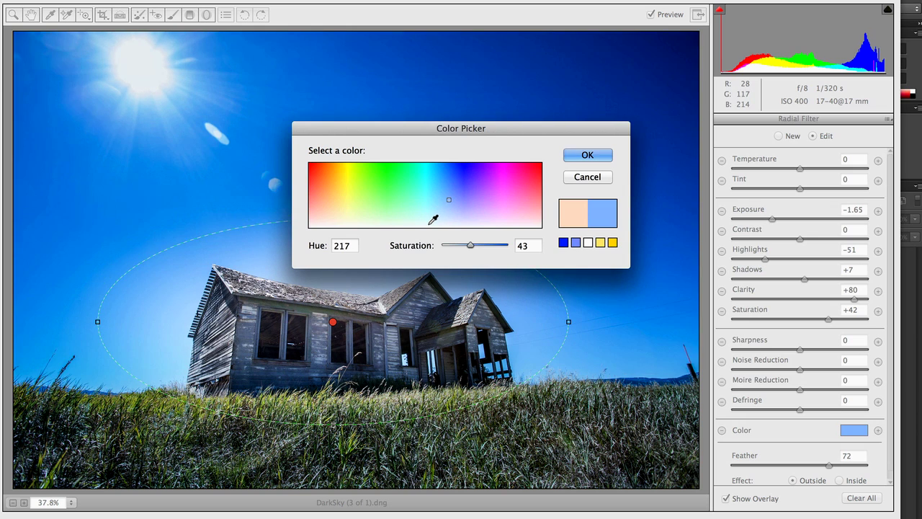
{"action": "left_click", "coordinate": [431, 223]}
{"action": "left_click", "coordinate": [580, 155]}
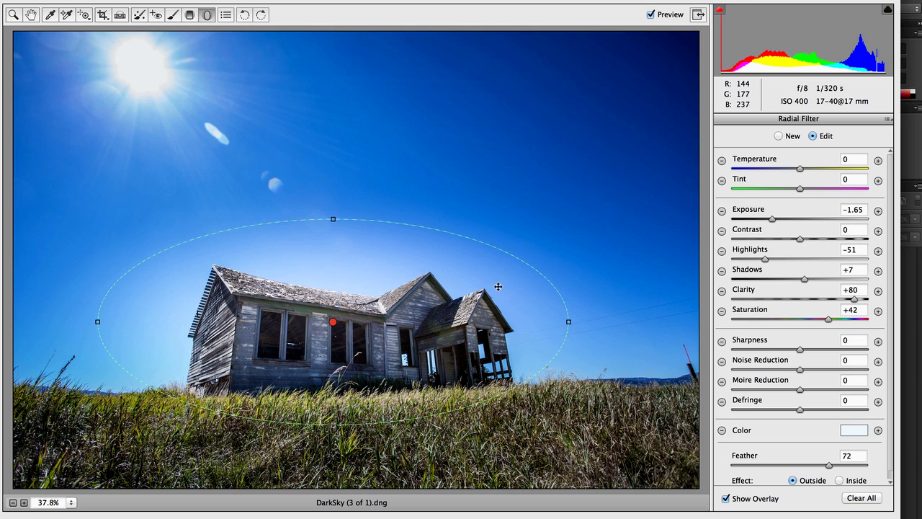
Toggle Preview off and on twice to compare the photo with and without the radial filter.
{"action": "left_click", "coordinate": [649, 14]}
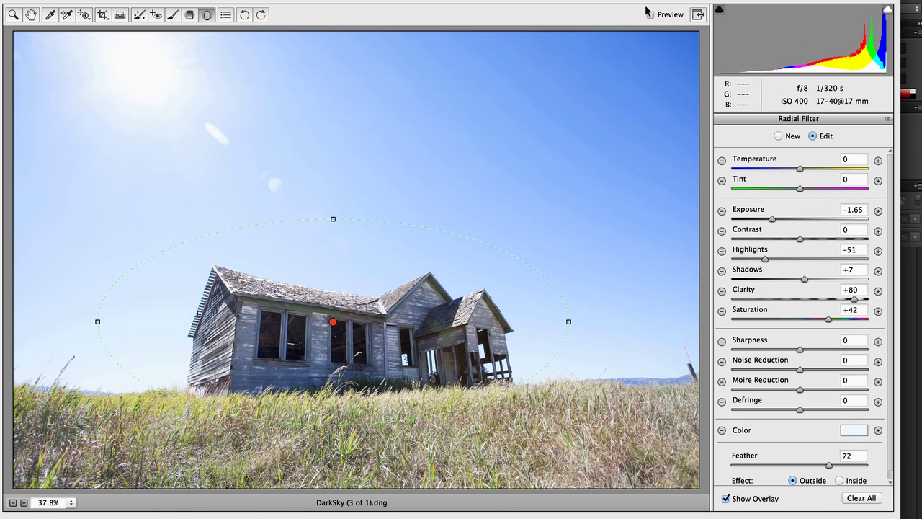
{"action": "left_click", "coordinate": [649, 14]}
{"action": "left_click", "coordinate": [649, 13]}
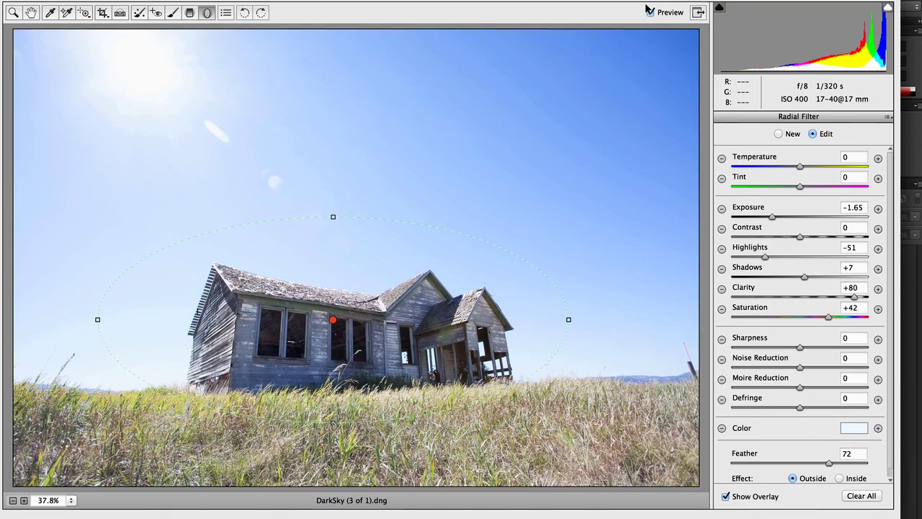
{"action": "left_click", "coordinate": [649, 13]}
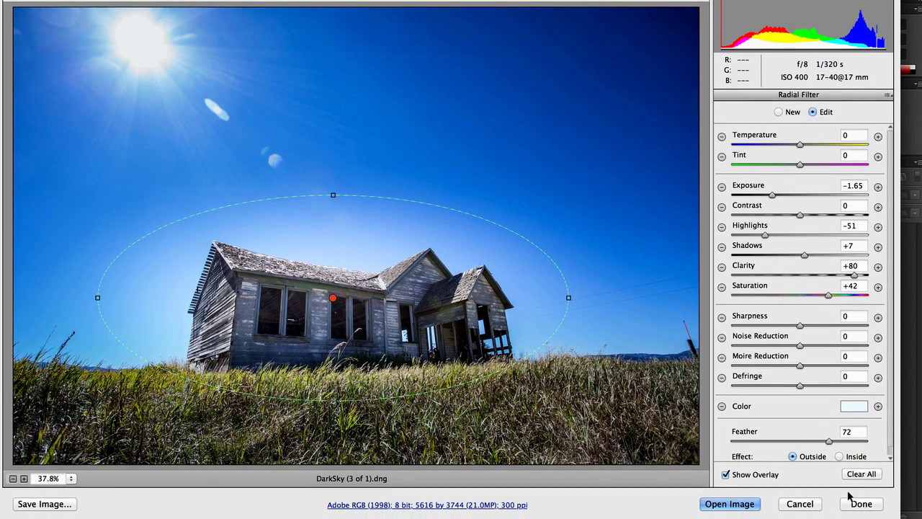
Apply the radial filter edit with Done and return to Adobe Bridge.
{"action": "left_click", "coordinate": [857, 503]}
{"action": "key", "text": "super+Tab"}
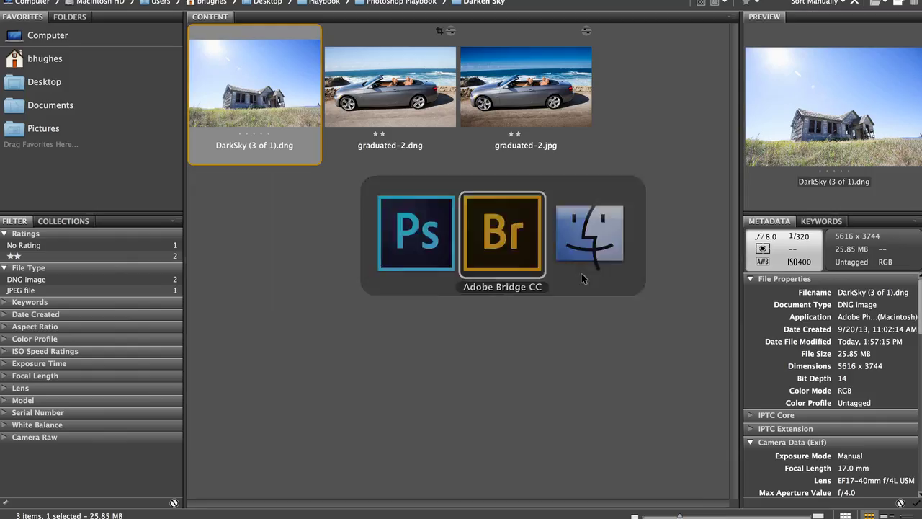